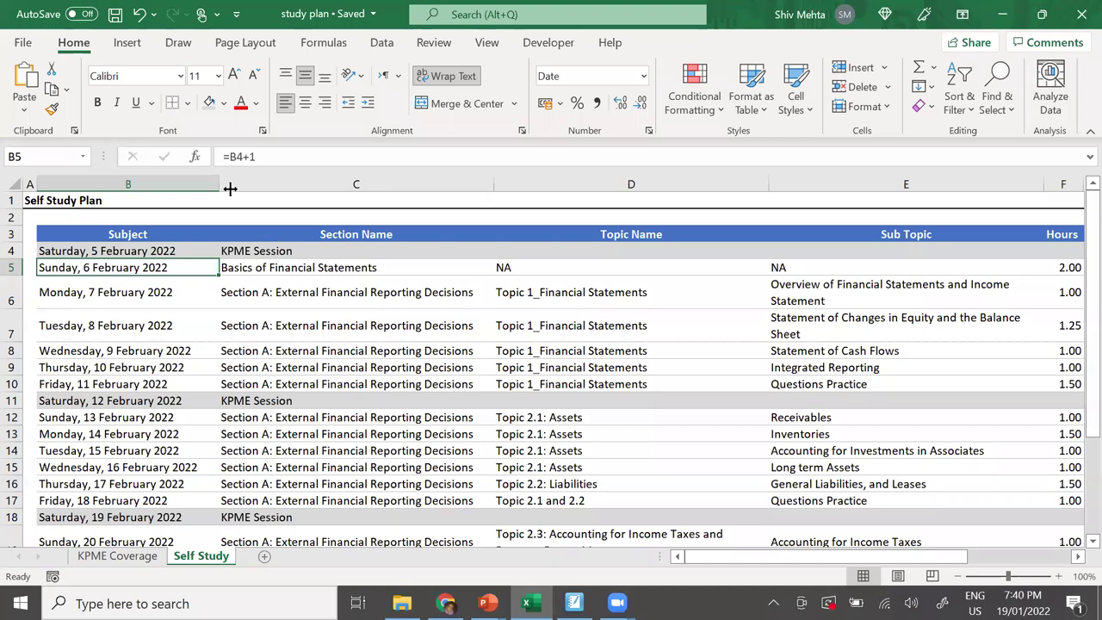
# Open the KPME Coverage sheet and return to the start of its coverage table
pyautogui.click(109, 557)
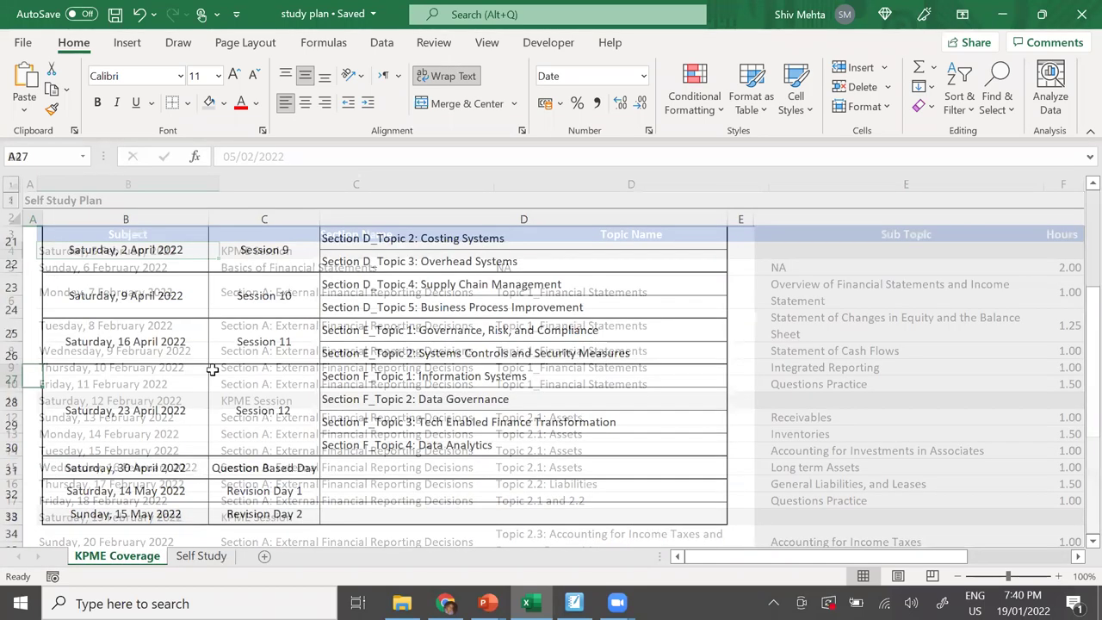
pyautogui.click(212, 370)
pyautogui.press('Up')
pyautogui.press('Up')
pyautogui.press('Up')
pyautogui.press('Up')
pyautogui.press('Up')
pyautogui.press('Up')
pyautogui.press('Up')
pyautogui.press('Up')
pyautogui.press('Up')
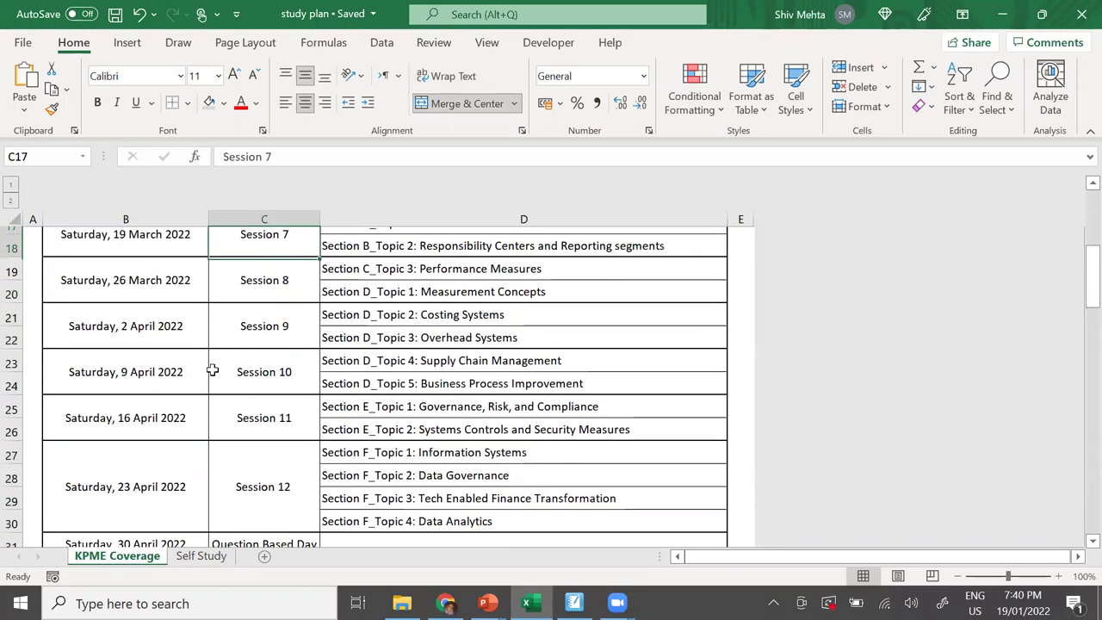
pyautogui.press('Up')
pyautogui.press('Up')
pyautogui.press('Up')
pyautogui.press('Up')
pyautogui.press('Up')
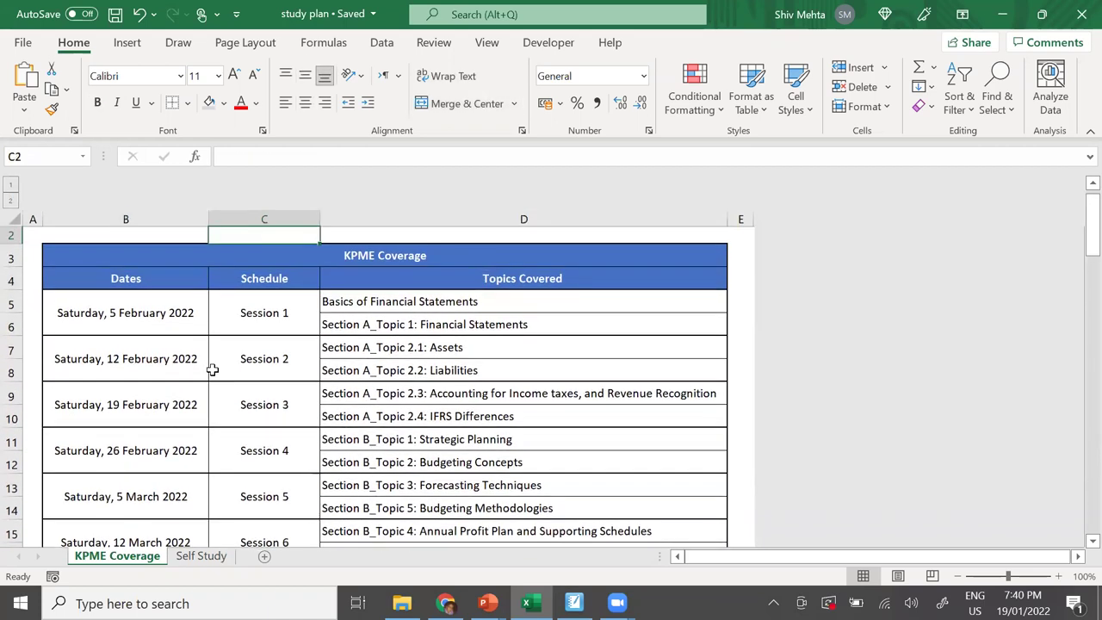
# Select the date of the first KPME session in the Dates column
pyautogui.press('Down')
pyautogui.press('Down')
pyautogui.press('Down')
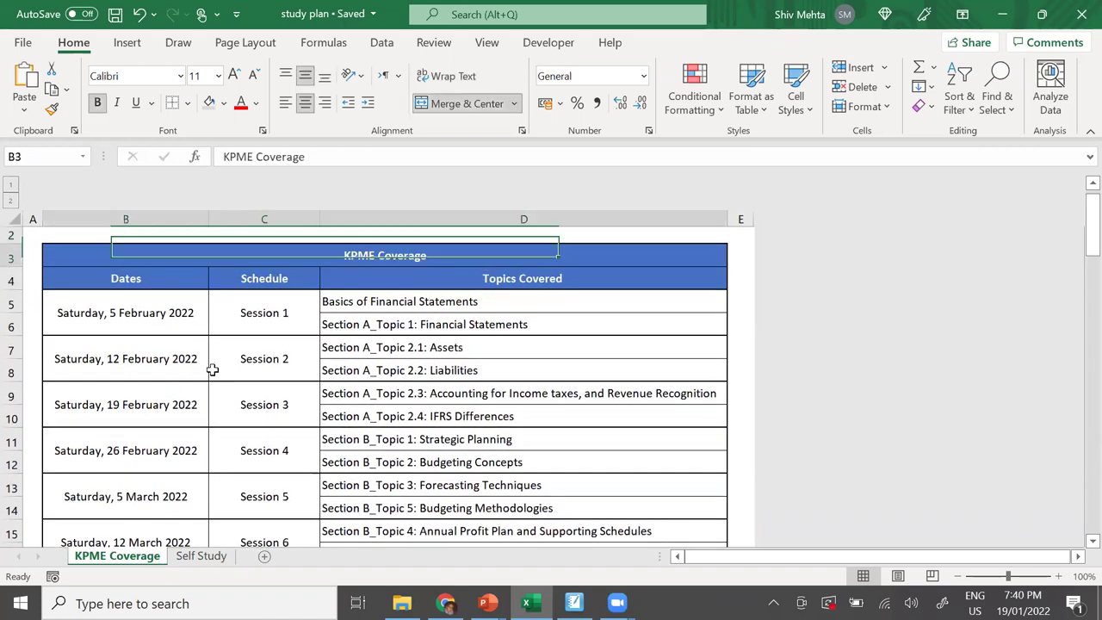
pyautogui.press('Left')
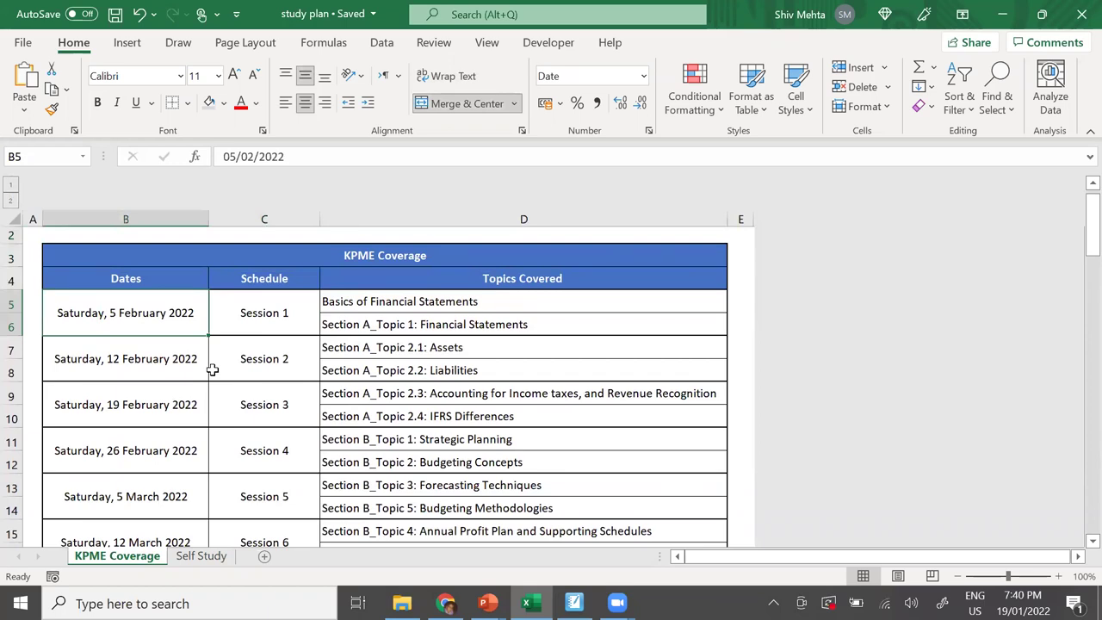
pyautogui.press('Down')
pyautogui.press('Up')
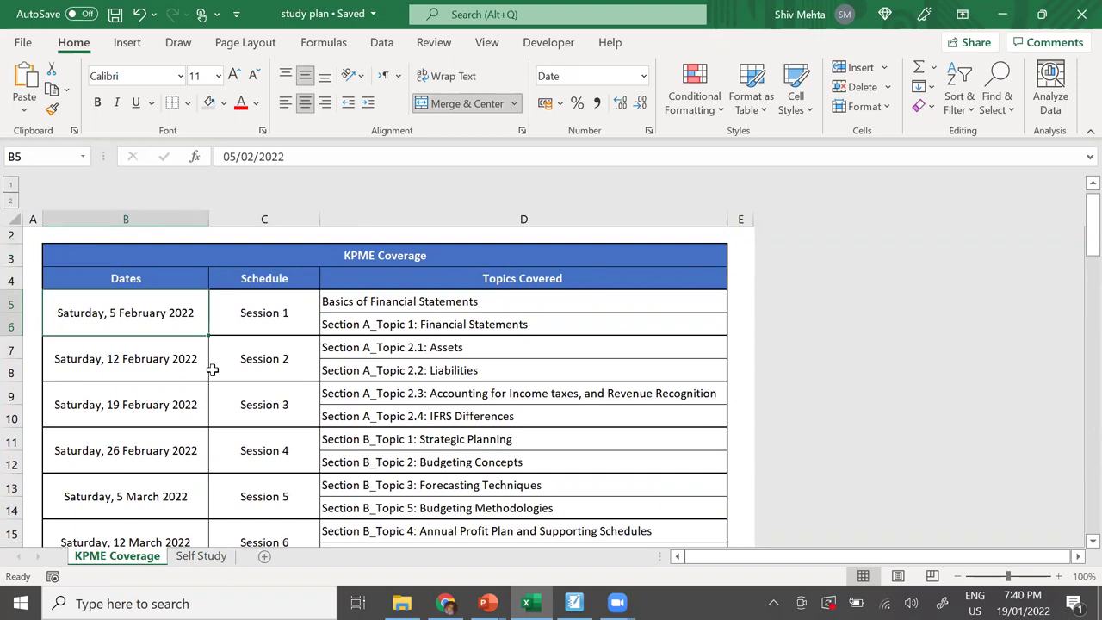
# Examine the Schedule column from Session 1 down to Session 11, then return to the KPME Coverage title row
pyautogui.press('Right')
pyautogui.press('Down')
pyautogui.press('Down')
pyautogui.press('Down')
pyautogui.press('Down')
pyautogui.press('Down')
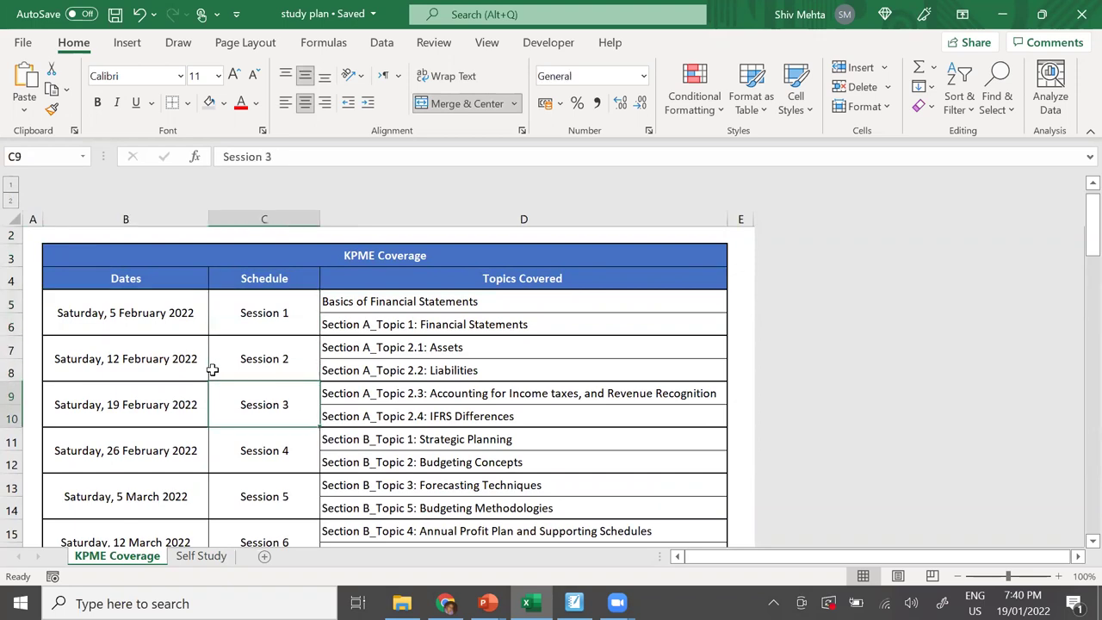
pyautogui.press('Down')
pyautogui.press('Down')
pyautogui.press('Down')
pyautogui.press('Down')
pyautogui.press('Down')
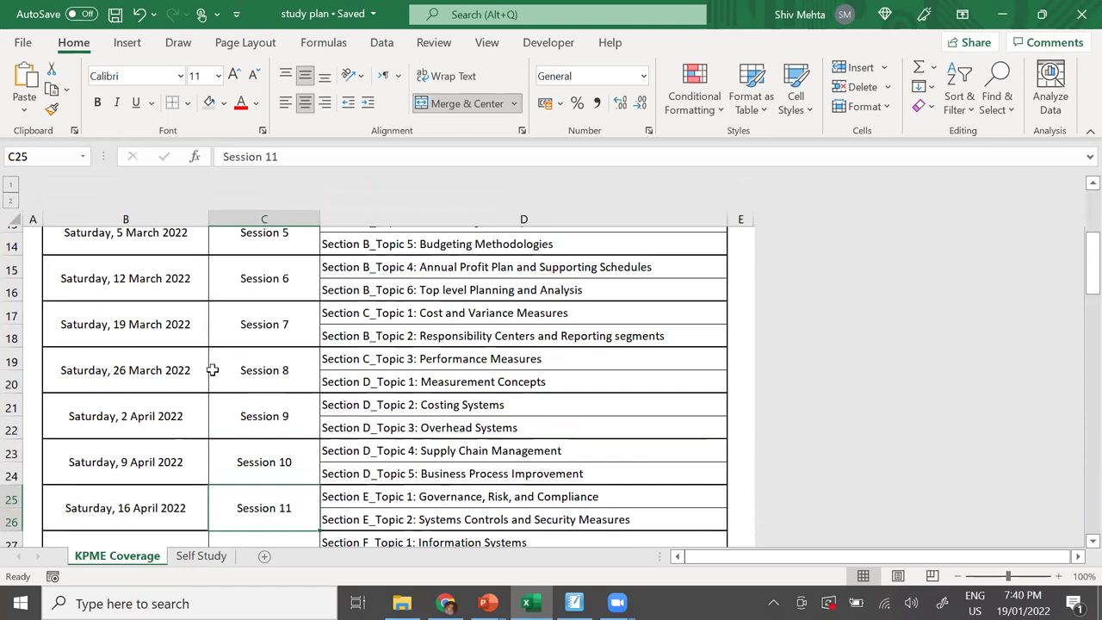
pyautogui.press('Up')
pyautogui.press('Up')
pyautogui.press('Up')
pyautogui.press('Up')
pyautogui.press('Up')
pyautogui.press('Up')
pyautogui.press('Up')
pyautogui.press('Up')
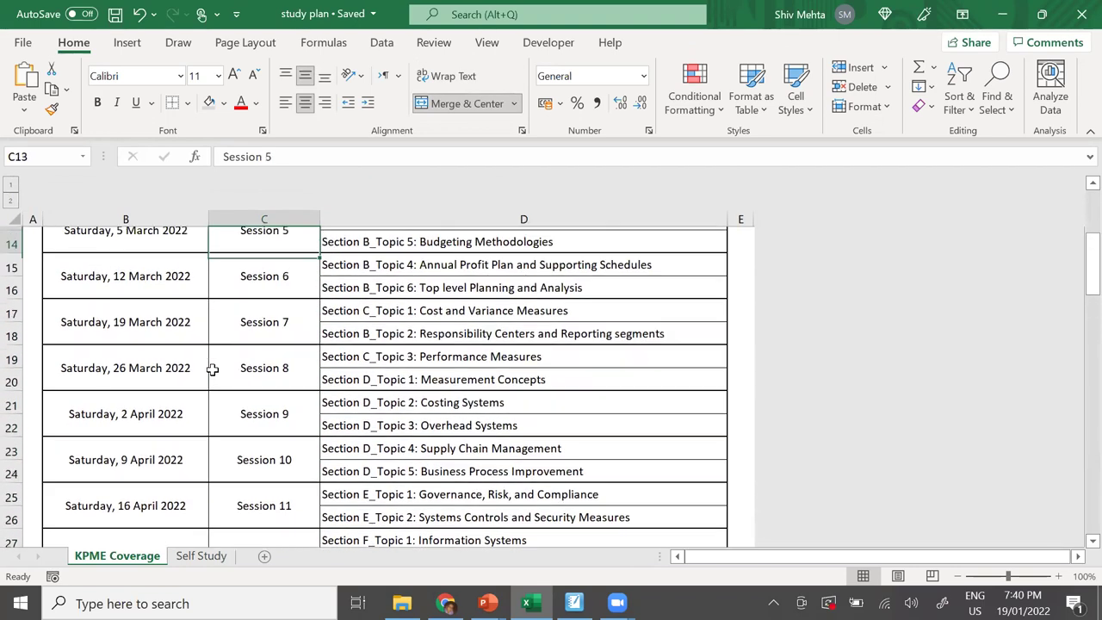
pyautogui.press('Up')
pyautogui.press('Up')
pyautogui.press('Up')
pyautogui.press('Up')
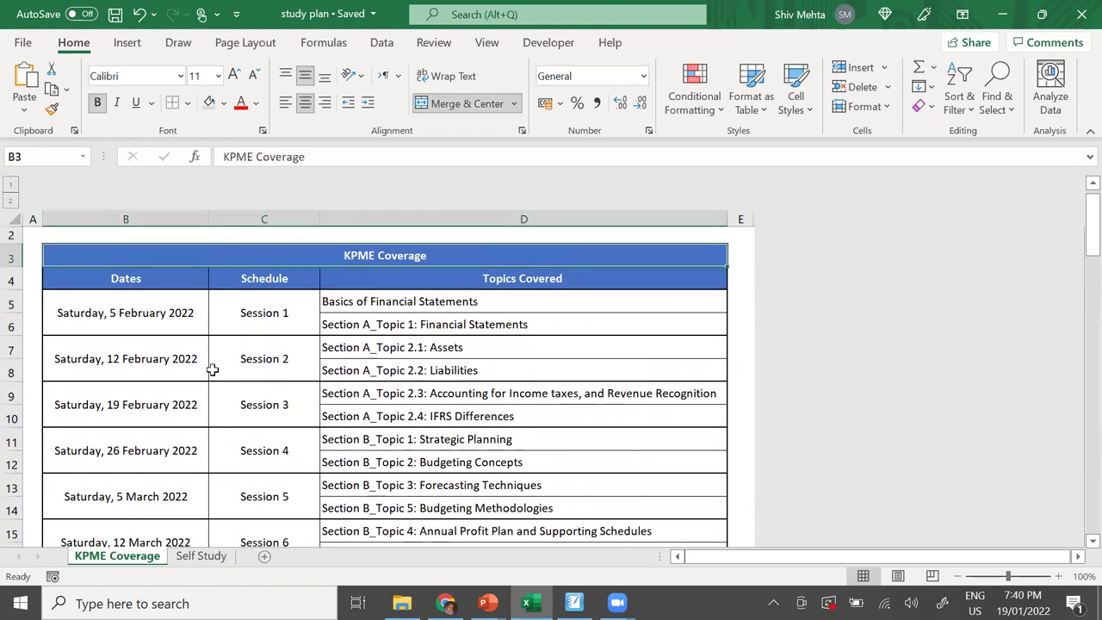
# Review Session 1's date and select its two covered topics in D5:D6
pyautogui.press('Down')
pyautogui.press('Down')
pyautogui.press('Right')
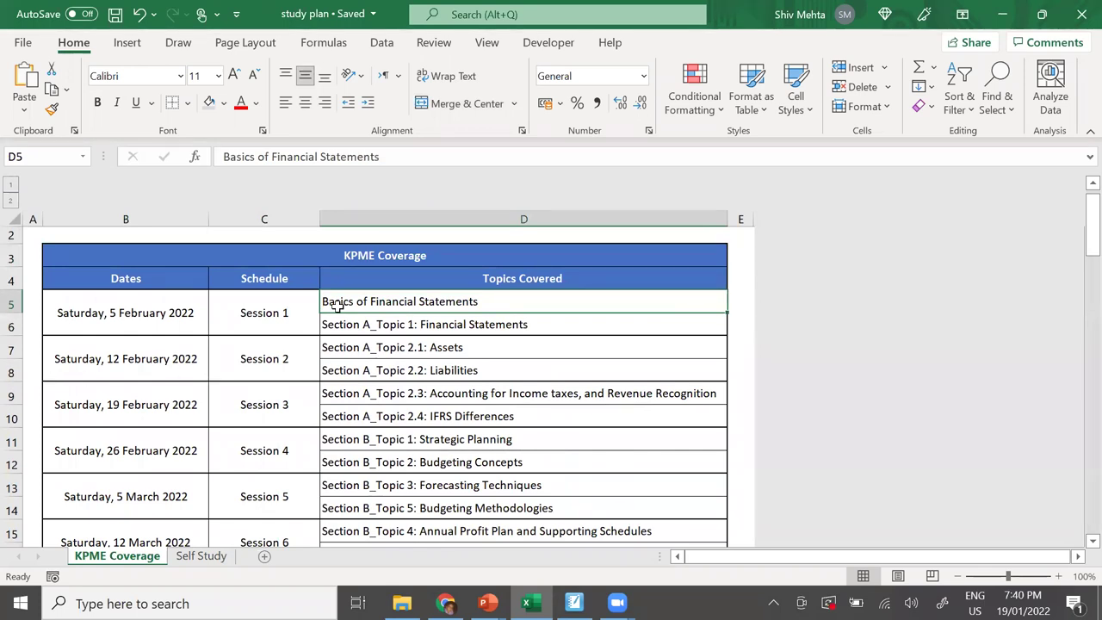
pyautogui.click(234, 313)
pyautogui.click(181, 313)
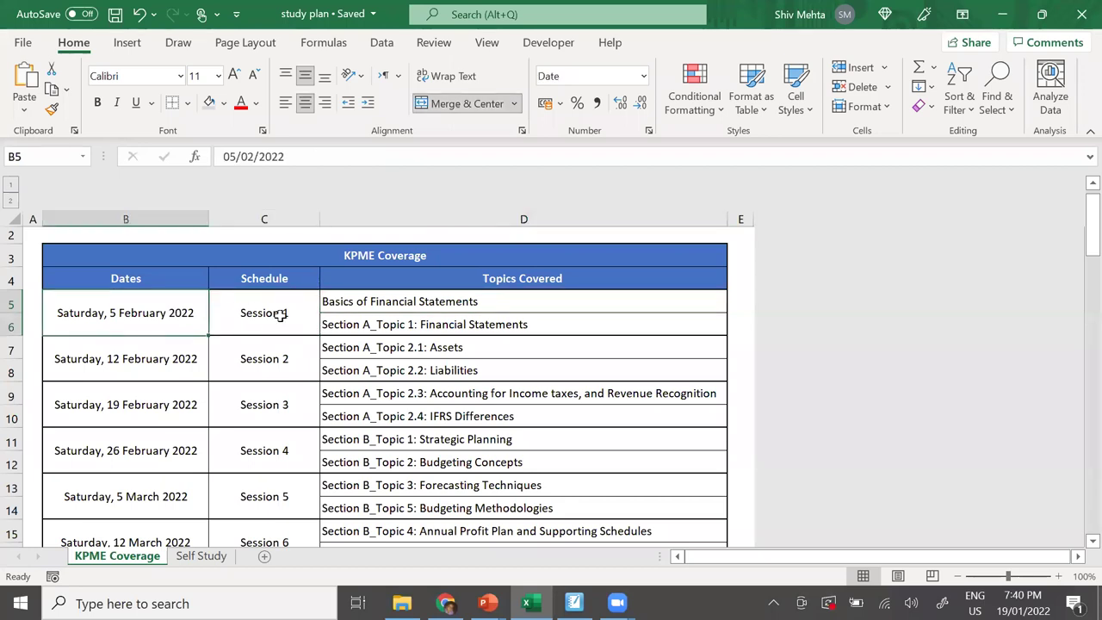
pyautogui.click(278, 313)
pyautogui.click(381, 302)
pyautogui.moveTo(380, 302); pyautogui.dragTo(387, 322)
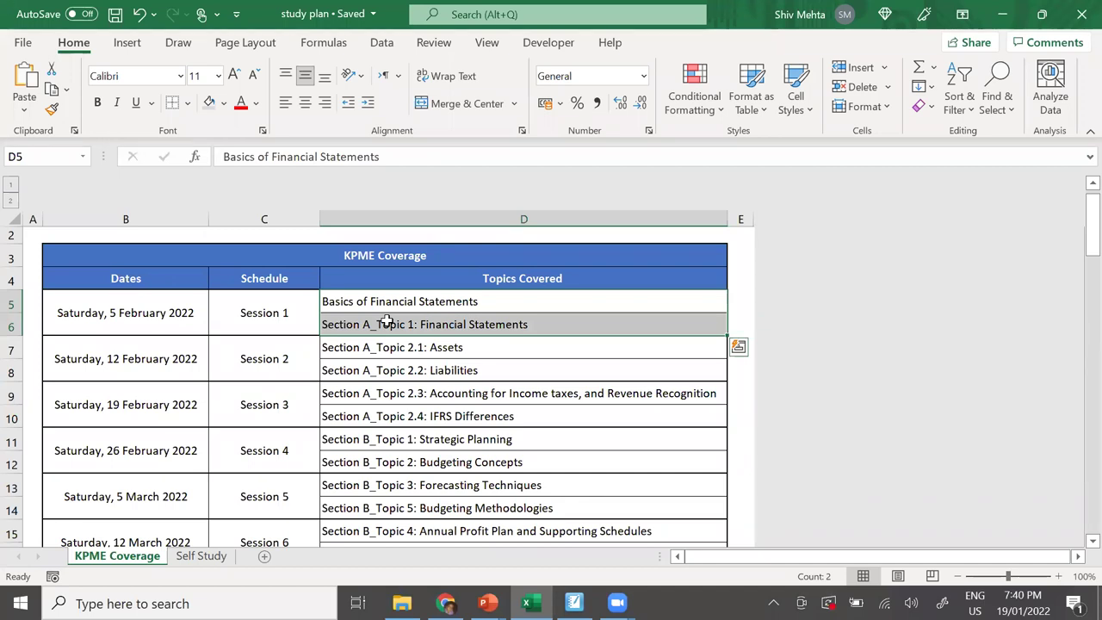
pyautogui.click(297, 312)
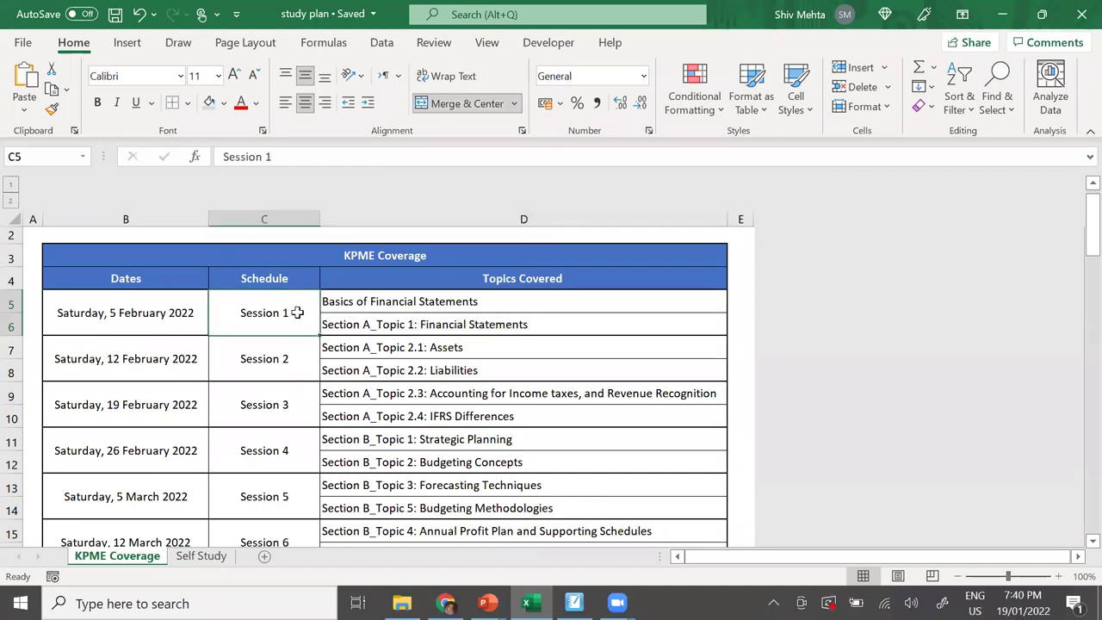
pyautogui.moveTo(359, 299); pyautogui.dragTo(357, 321)
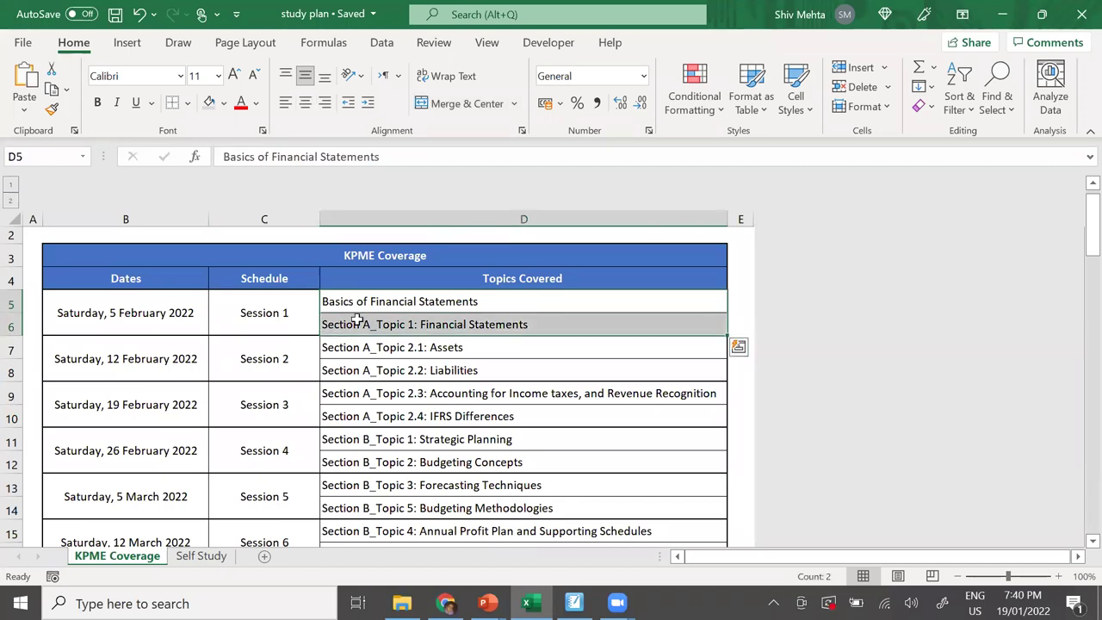
# Highlight part of the "Financial Statements" text in Session 1's Section A_Topic 1 cell
pyautogui.click(401, 322)
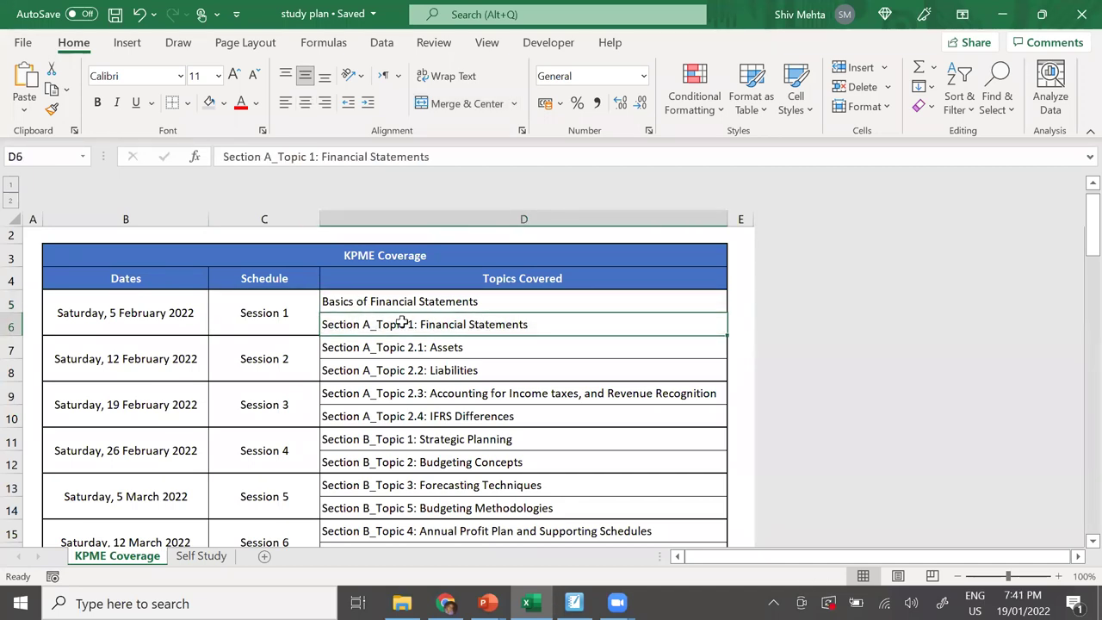
pyautogui.doubleClick(479, 325)
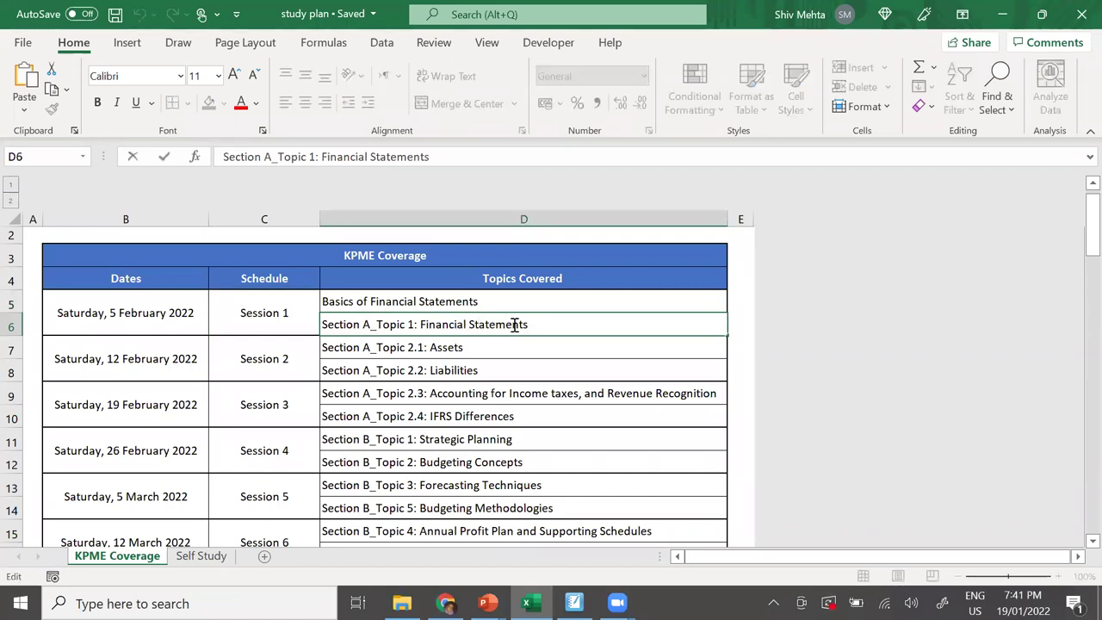
pyautogui.moveTo(531, 324); pyautogui.dragTo(435, 325)
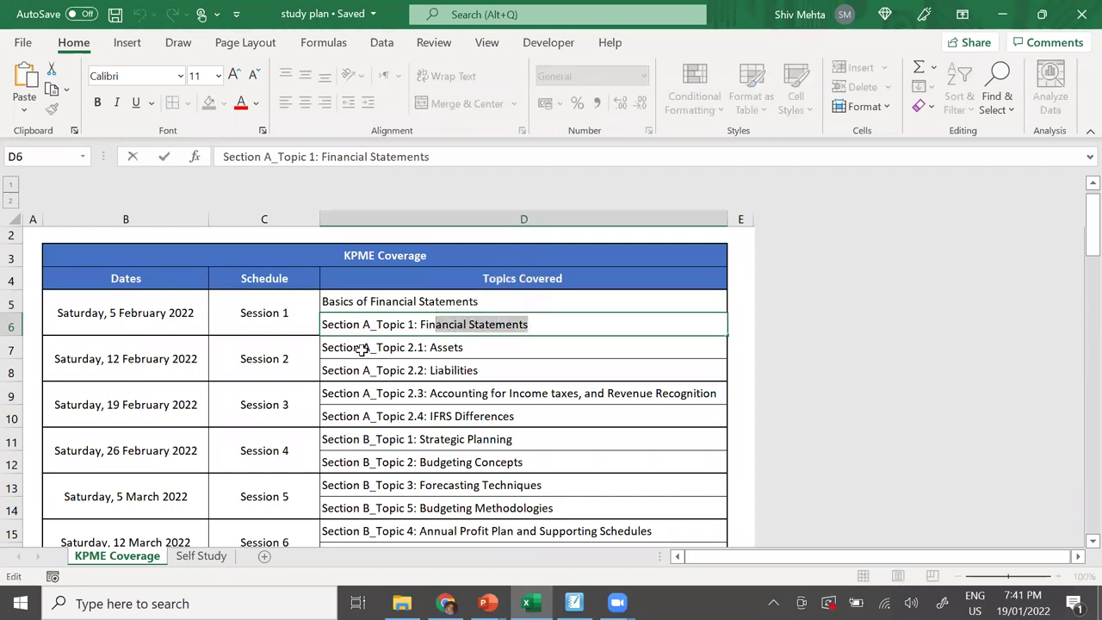
# Switch to the Self Study sheet and check the KPME Session row and the Sunday, 6 February 2022 entry
pyautogui.click(217, 558)
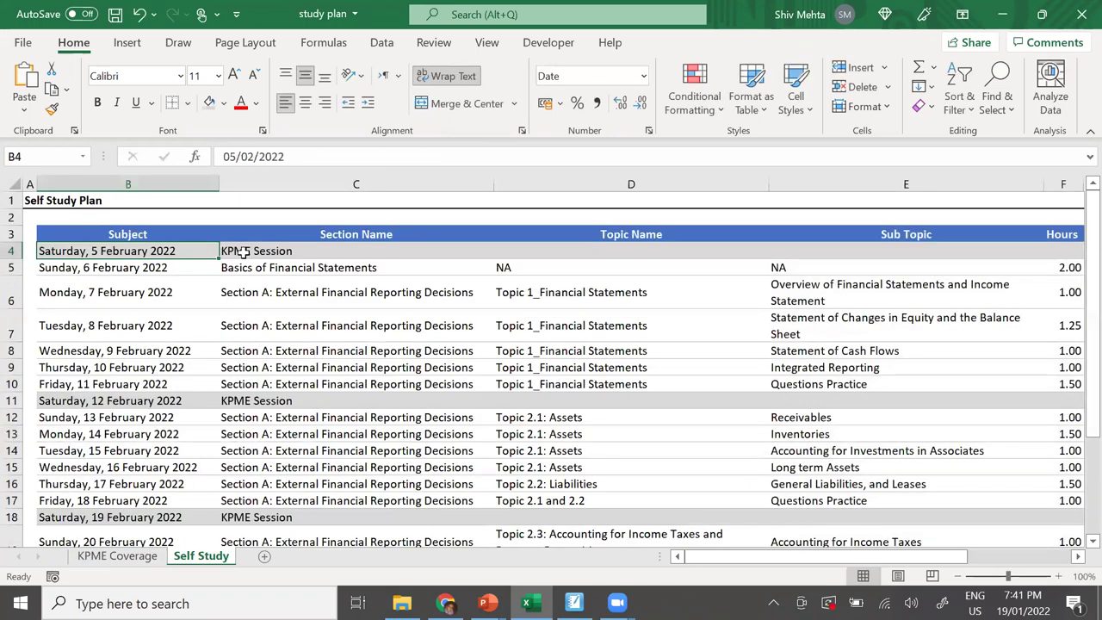
pyautogui.click(244, 252)
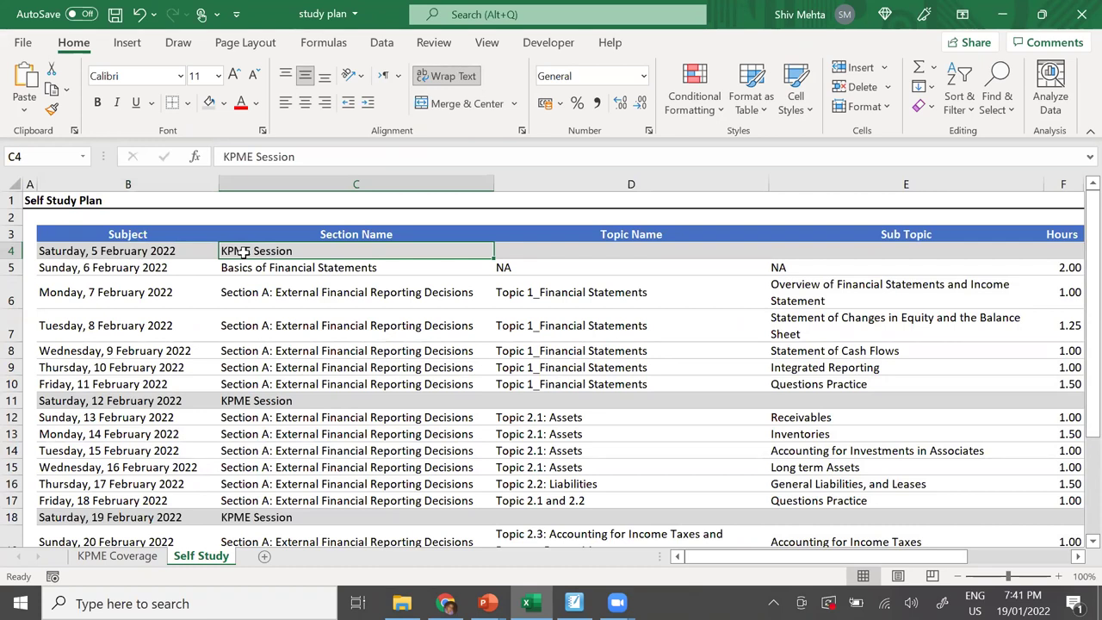
pyautogui.press('Down')
pyautogui.press('Down')
pyautogui.press('Up')
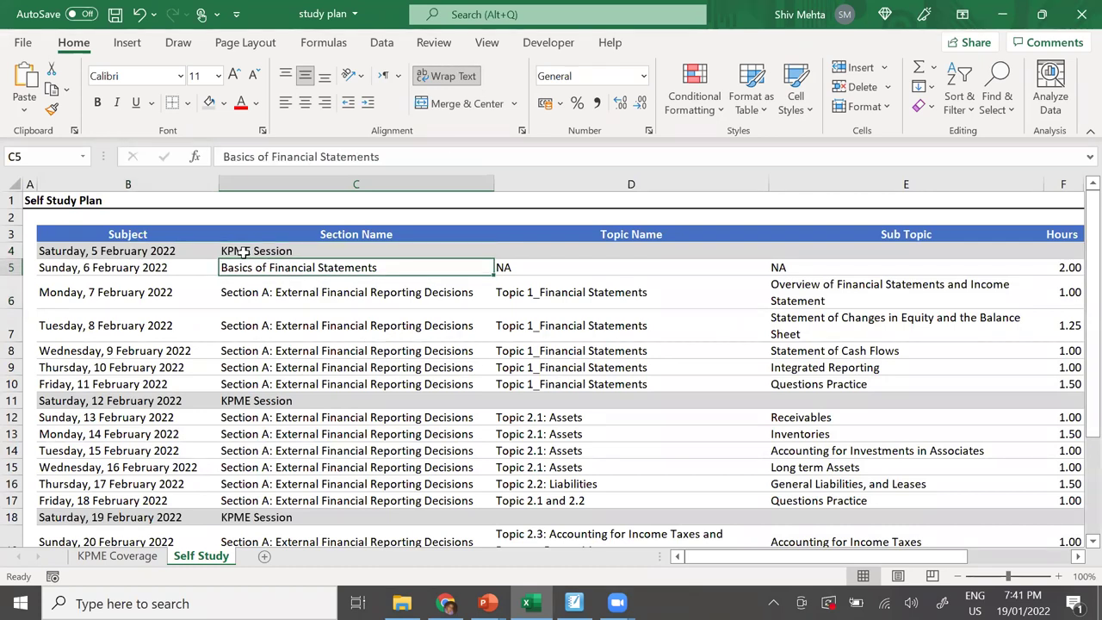
pyautogui.press('Left')
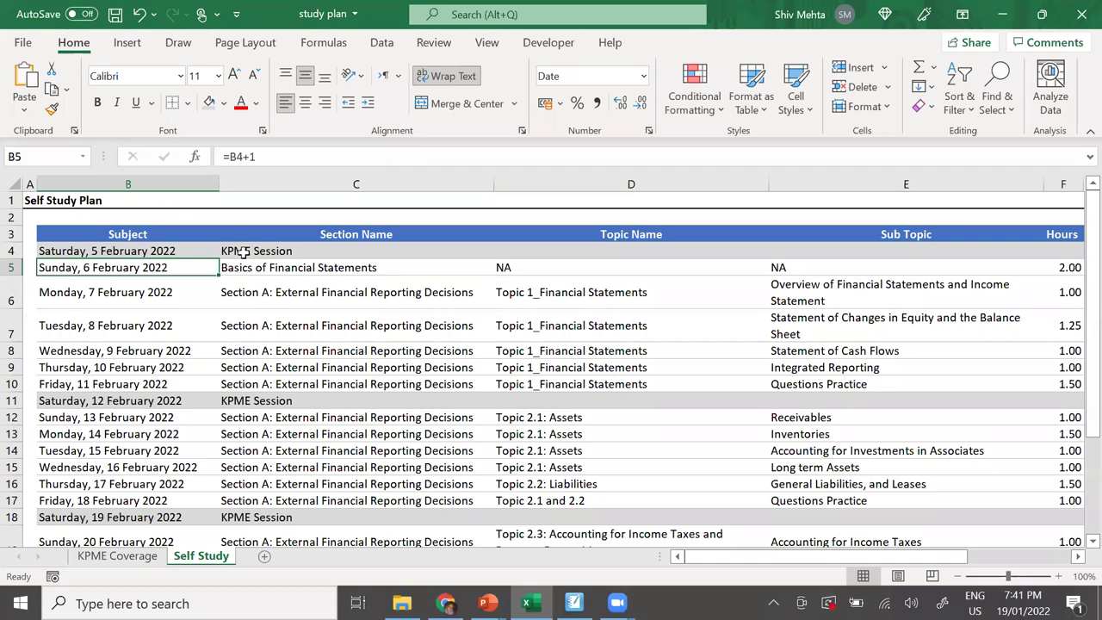
# Select the self-study dates from Sunday, 6 February to Friday, 11 February 2022 in B5:B10
pyautogui.hotkey('ctrl', 'shift', 'Down')
pyautogui.press('Up')
pyautogui.press('Up')
pyautogui.press('Down')
pyautogui.press('Down')
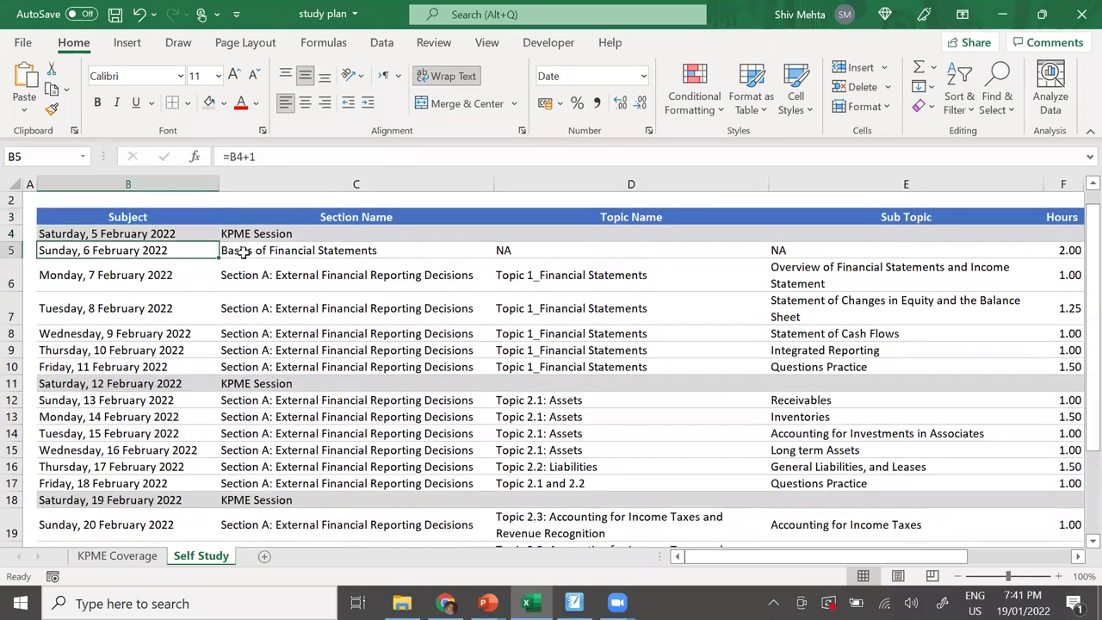
pyautogui.hotkey('shift', 'Down')
pyautogui.hotkey('shift', 'Down')
pyautogui.hotkey('shift', 'Down')
pyautogui.hotkey('shift', 'Down')
pyautogui.hotkey('shift', 'Down')
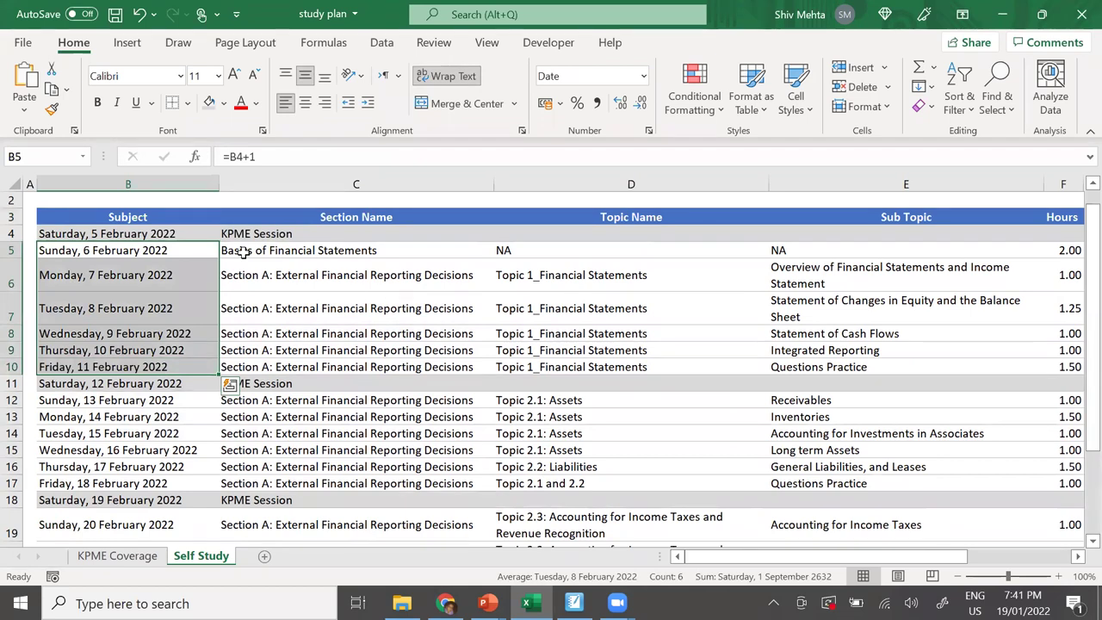
# Examine the first study week's section, topic and sub topic columns, ending on the hours for Basics of Financial Statements
pyautogui.hotkey('shift', 'Right')
pyautogui.hotkey('shift', 'Right')
pyautogui.hotkey('shift', 'Right')
pyautogui.press('Right')
pyautogui.press('Right')
pyautogui.press('Right')
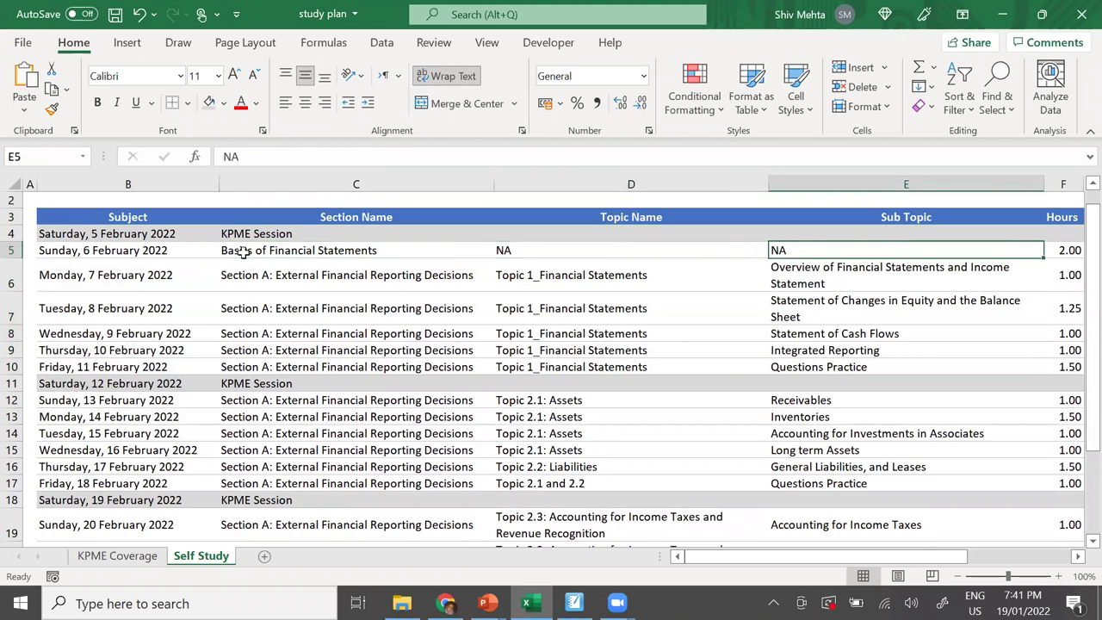
pyautogui.press('Down')
pyautogui.press('Right')
pyautogui.press('Right')
pyautogui.press('Left')
pyautogui.press('Left')
pyautogui.press('Up')
pyautogui.press('Right')
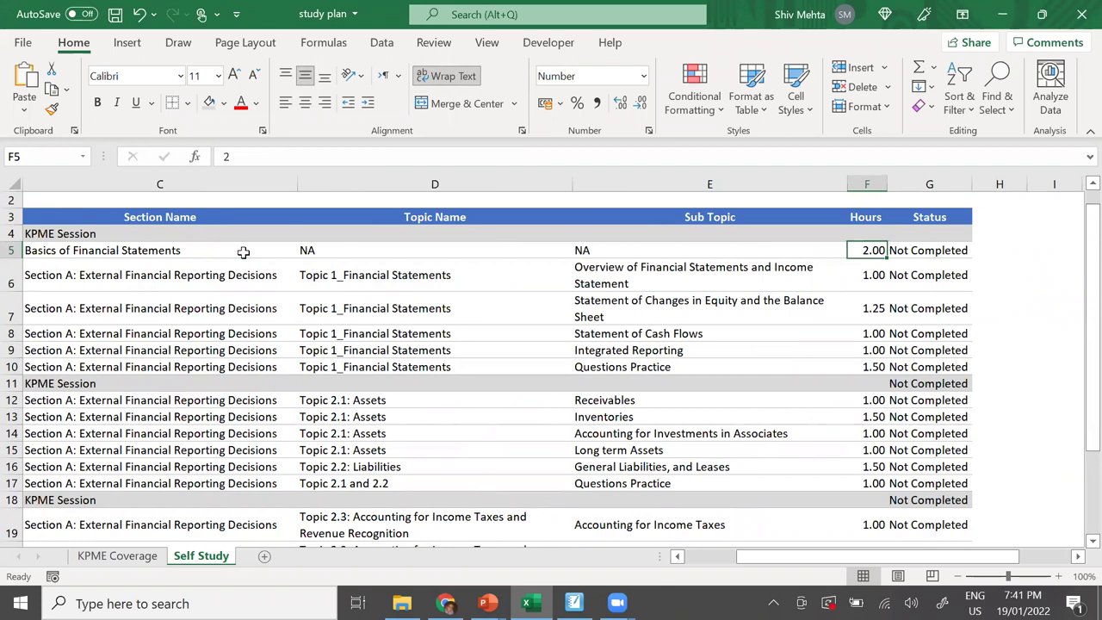
# Select the first study week's hours in F5:F10, then switch to the PowerPoint slide show
pyautogui.hotkey('shift', 'Down')
pyautogui.hotkey('shift', 'Down')
pyautogui.hotkey('shift', 'Down')
pyautogui.hotkey('shift', 'Down')
pyautogui.hotkey('shift', 'Down')
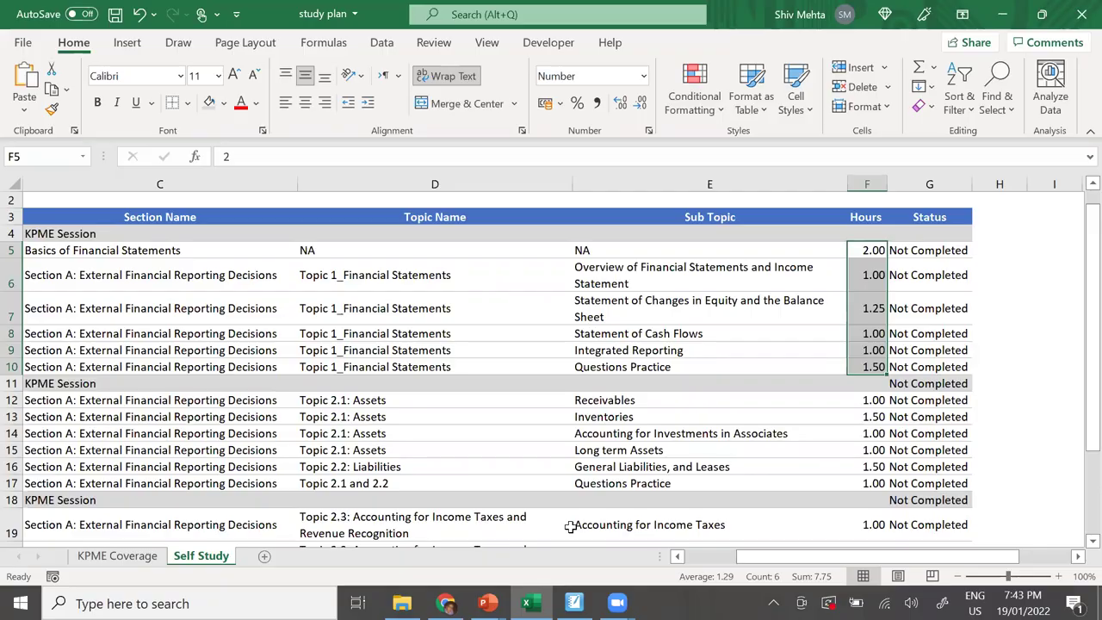
pyautogui.hotkey('alt', 'Tab')
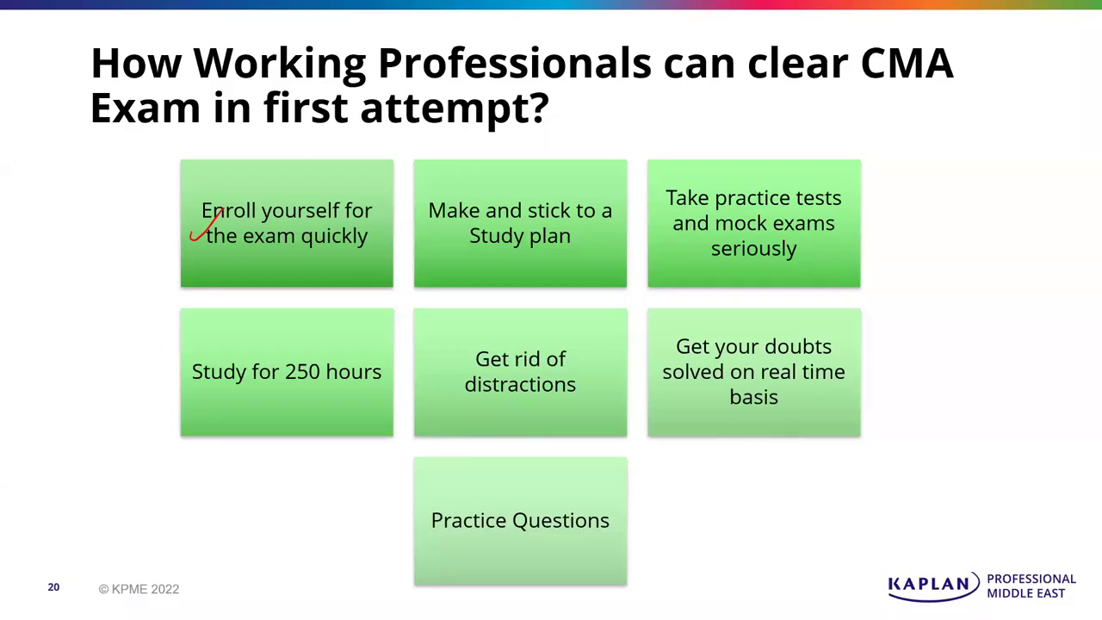